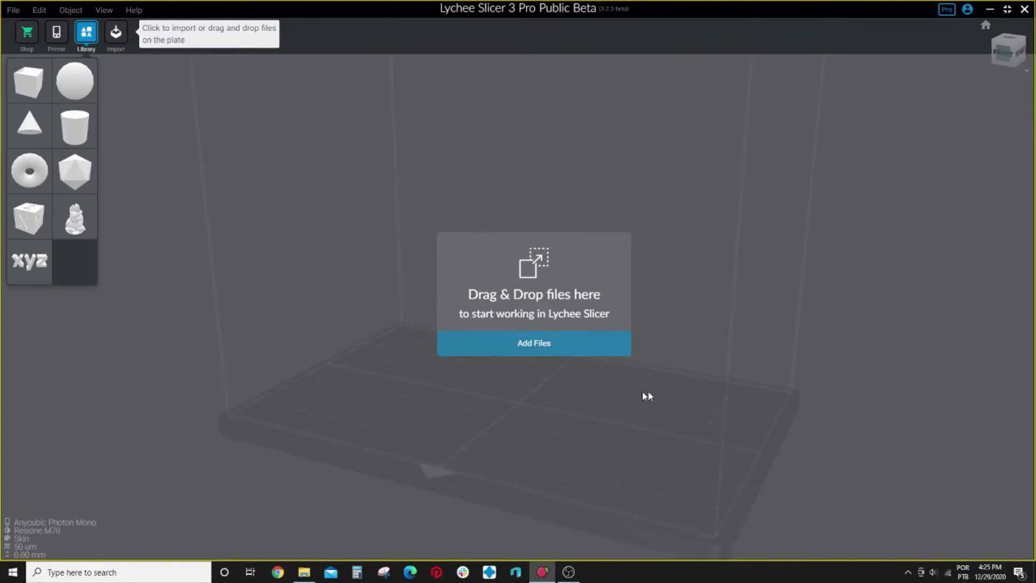
Load 75mm_Grimbald_Hollow_Supported onto the build plate and inspect its 269-holes and non-manifold warnings
click(303, 572)
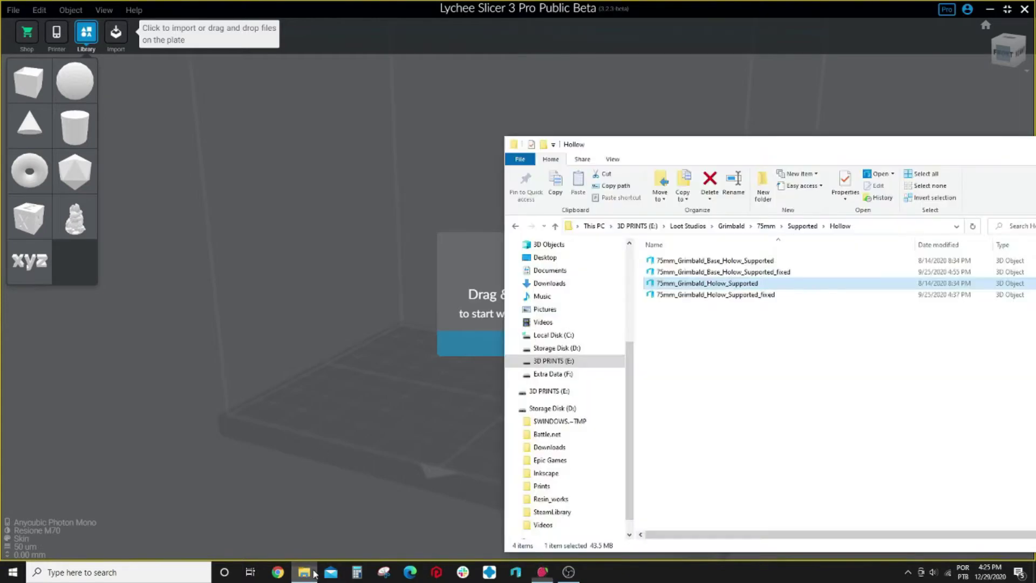
drag(699, 287, 638, 437)
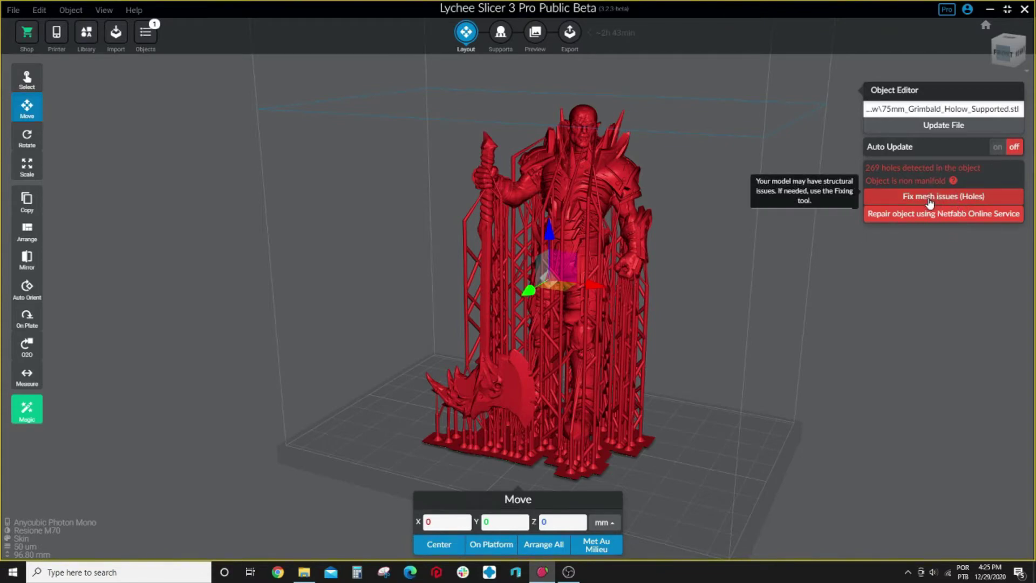
drag(496, 373, 705, 340)
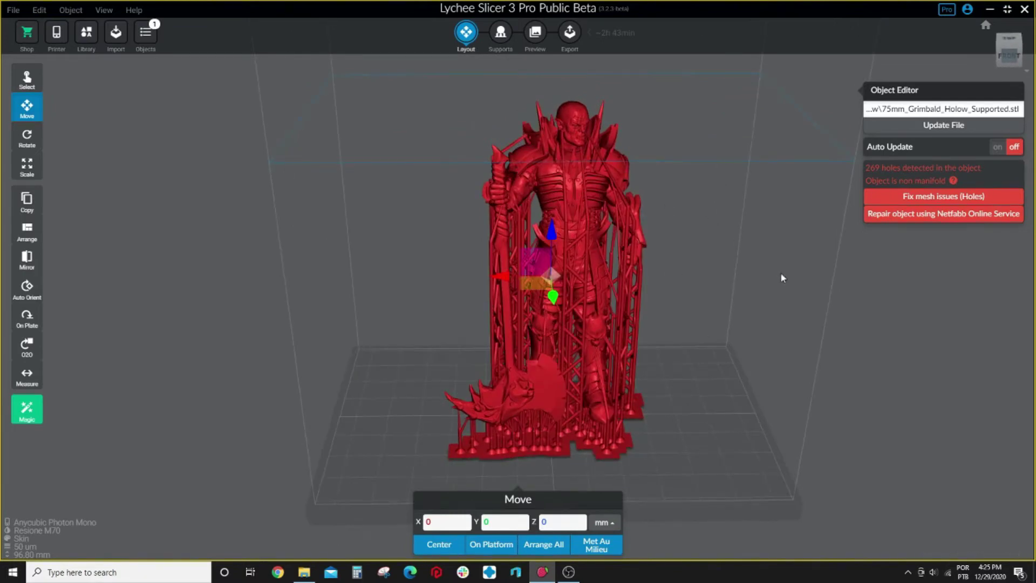
mouse_move(937, 184)
mouse_move(953, 166)
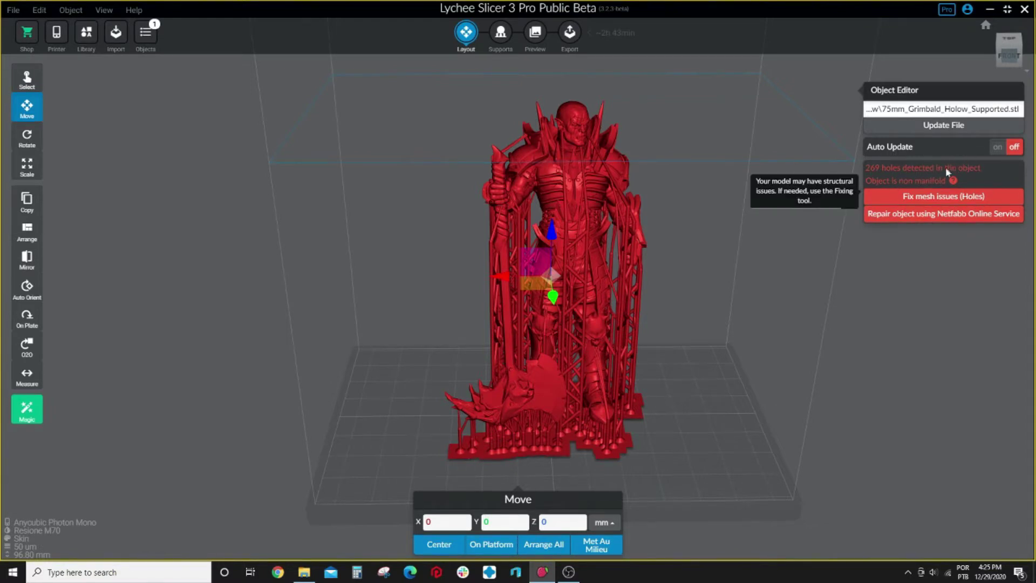
drag(700, 319, 647, 291)
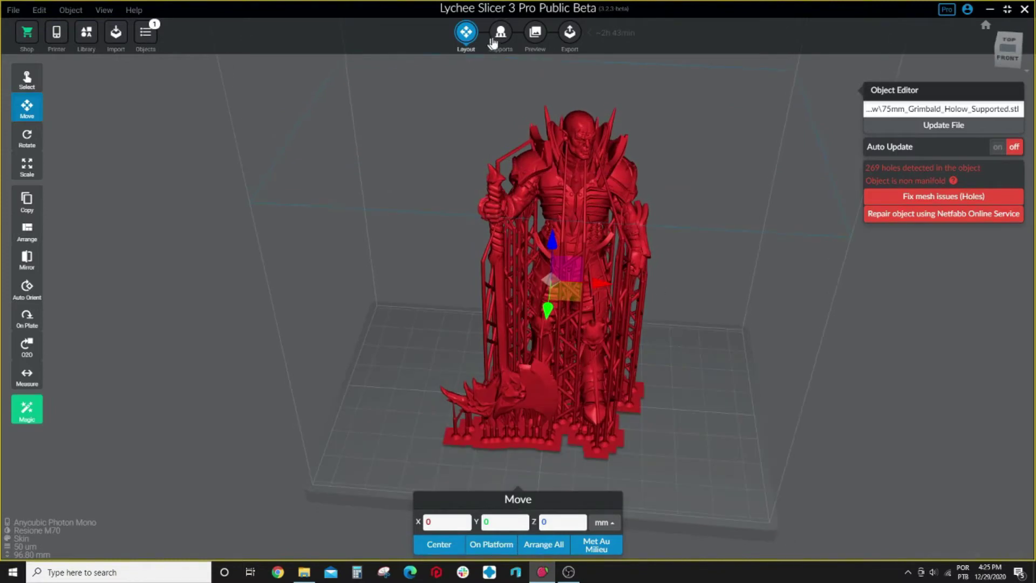
click(535, 33)
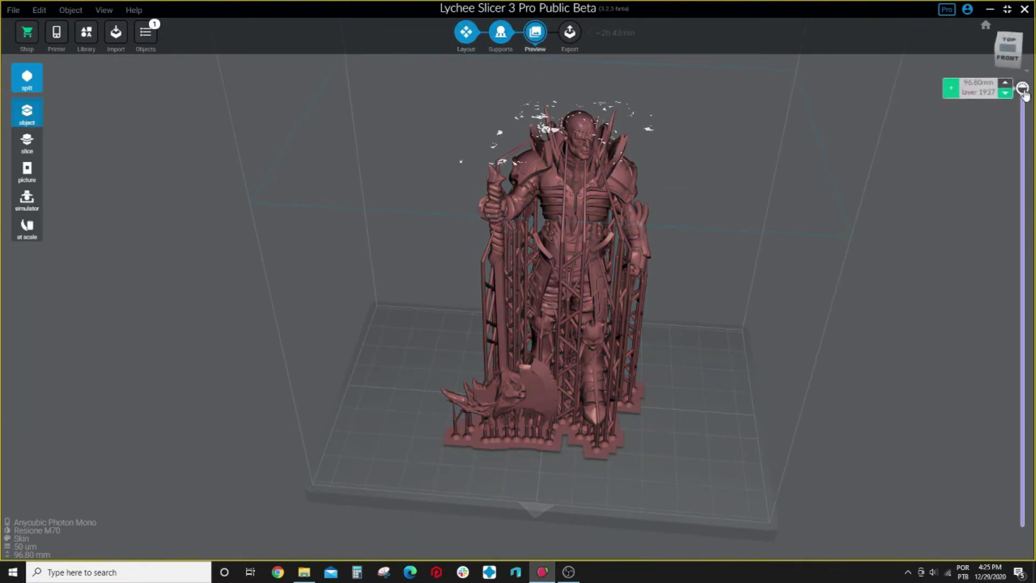
mouse_move(1023, 93)
mouse_down()
mouse_move(1024, 398)
mouse_move(1023, 88)
mouse_up()
click(553, 139)
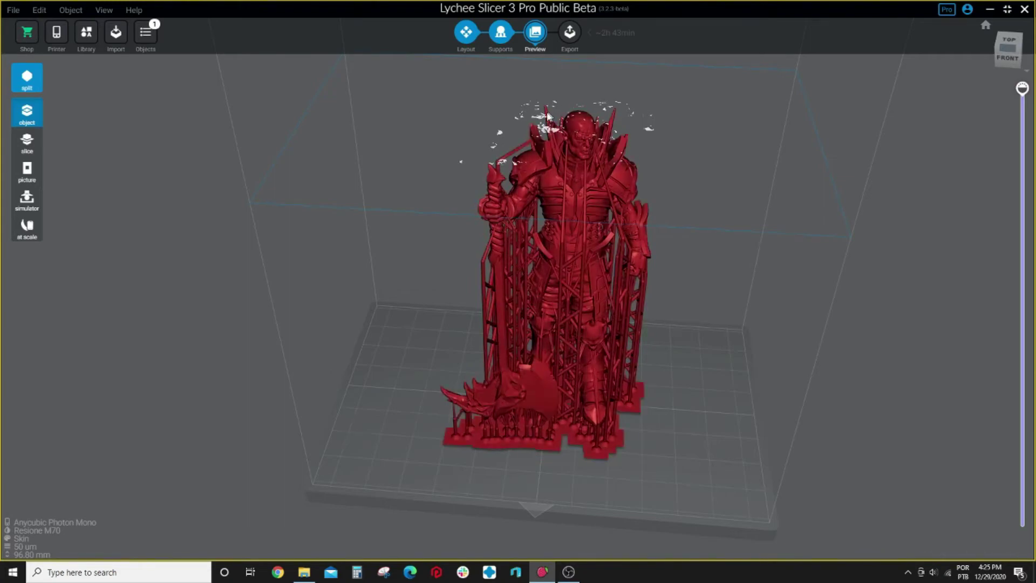
drag(572, 125, 729, 253)
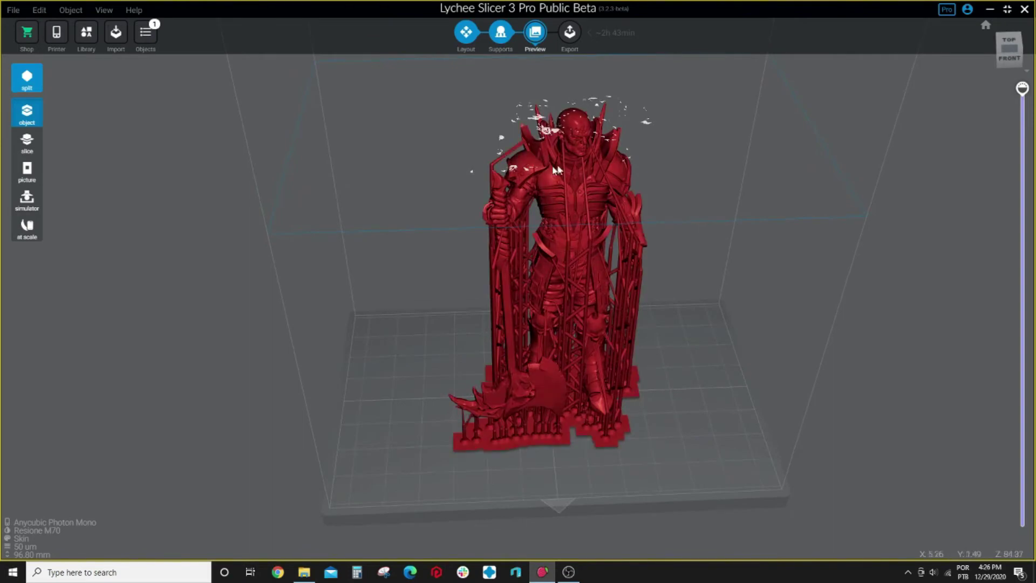
drag(555, 170, 655, 223)
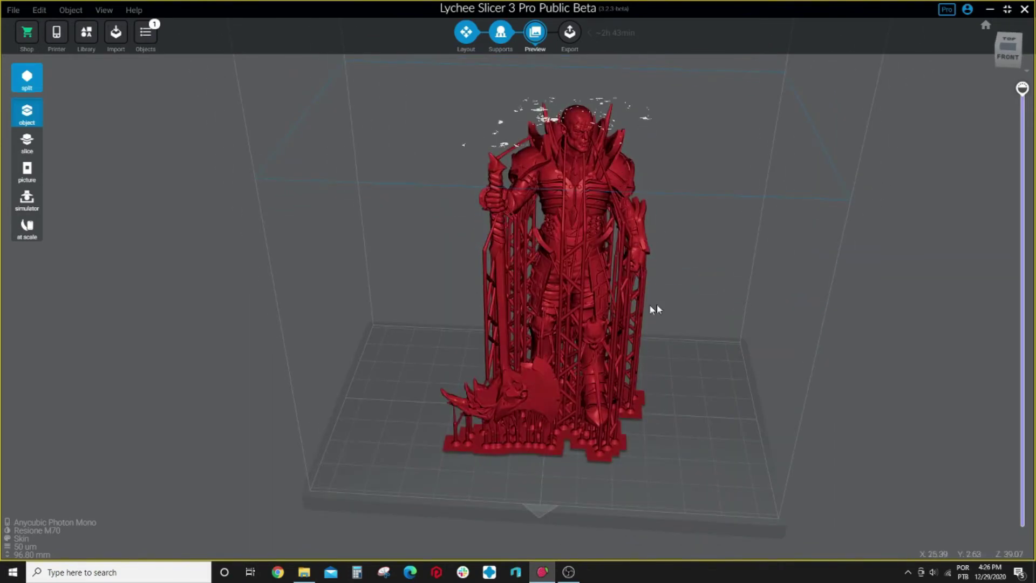
drag(651, 306, 707, 309)
mouse_move(1022, 91)
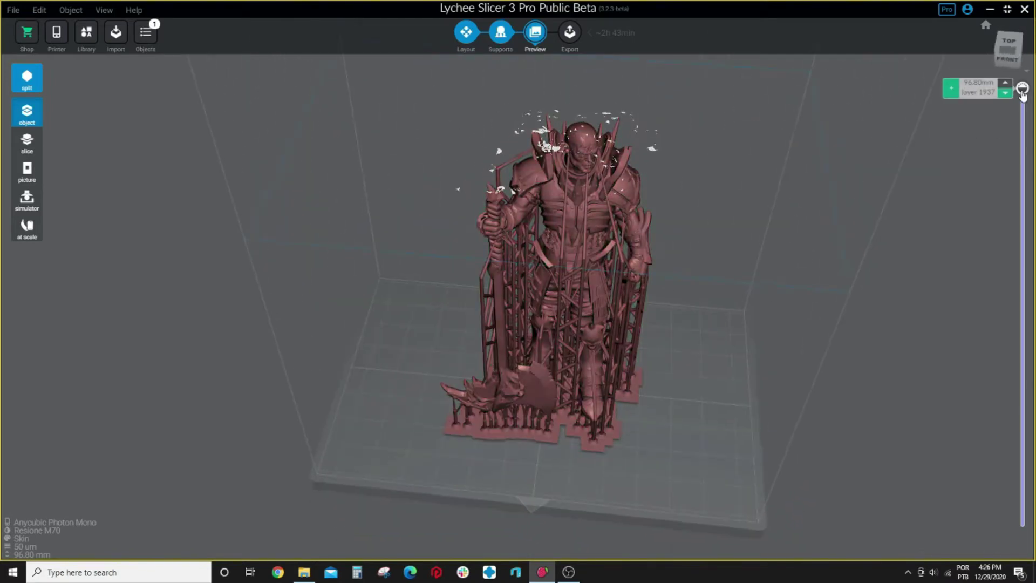
mouse_move(1022, 90)
mouse_down()
mouse_move(1022, 185)
mouse_move(1022, 88)
mouse_up()
drag(855, 286, 741, 280)
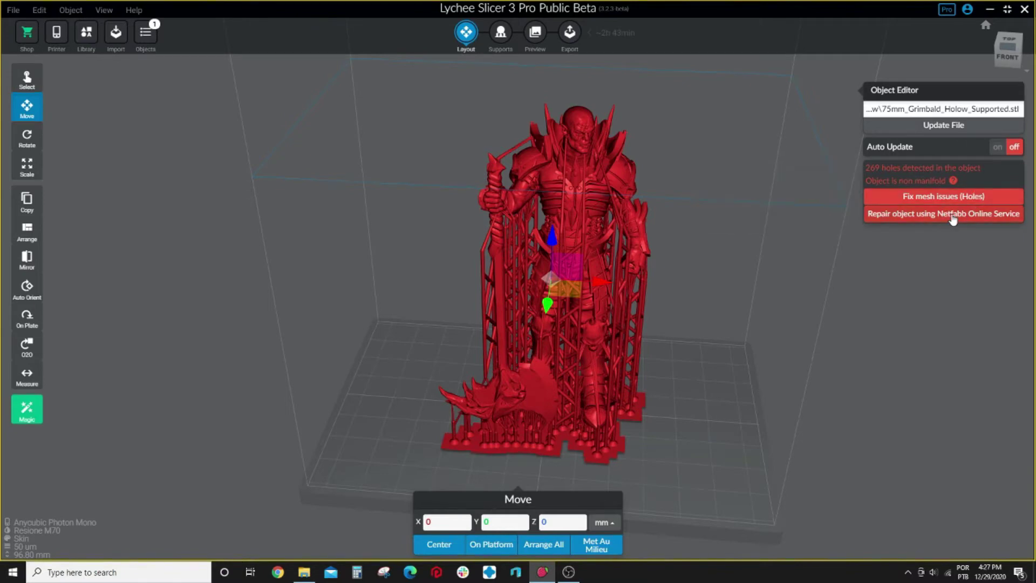
Send the Grimbald model to the Netfabb Online Service for repair
click(950, 213)
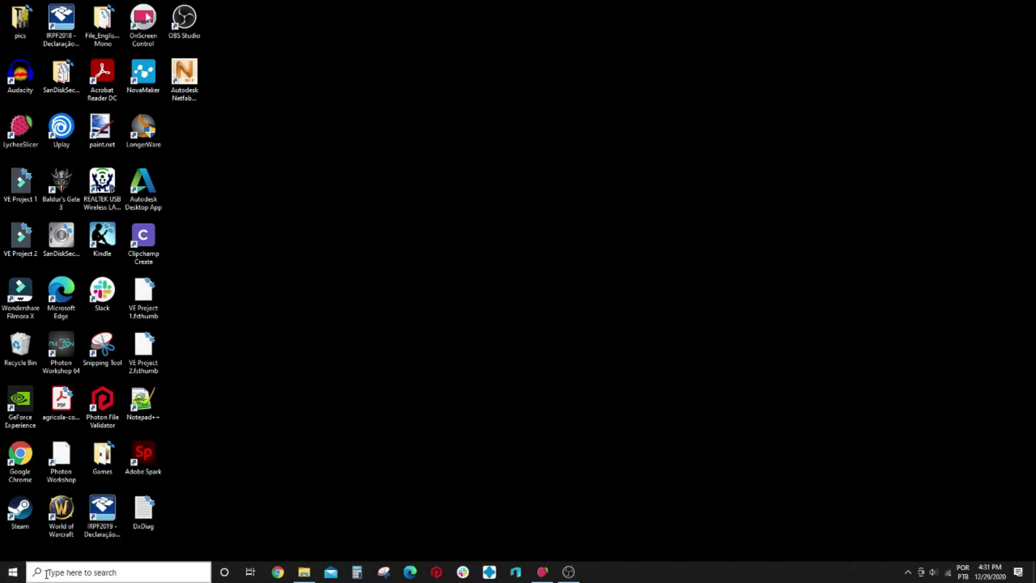
Launch 3D Builder from Windows search and start a new scene
click(63, 573)
text(3d)
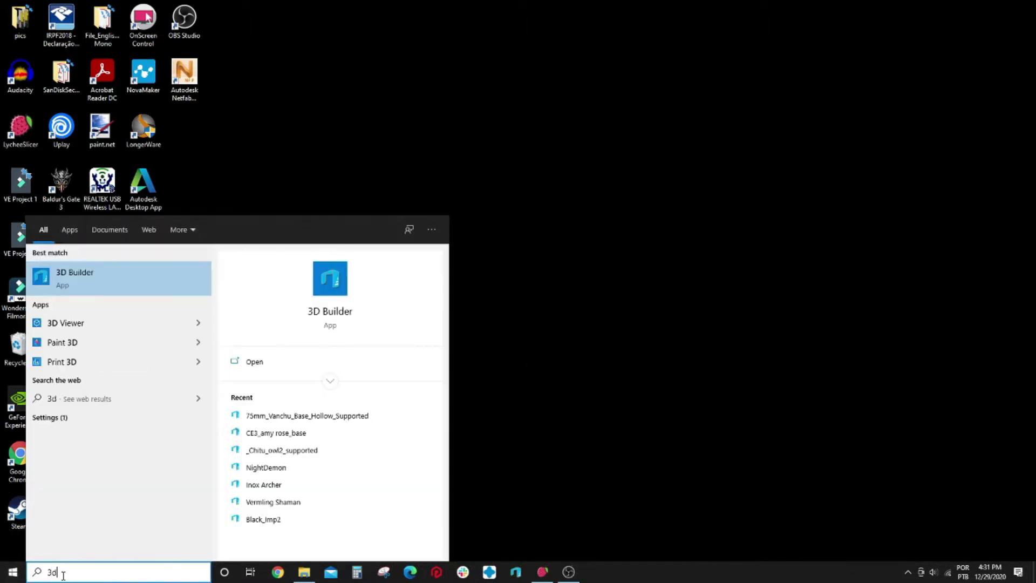
text( builder)
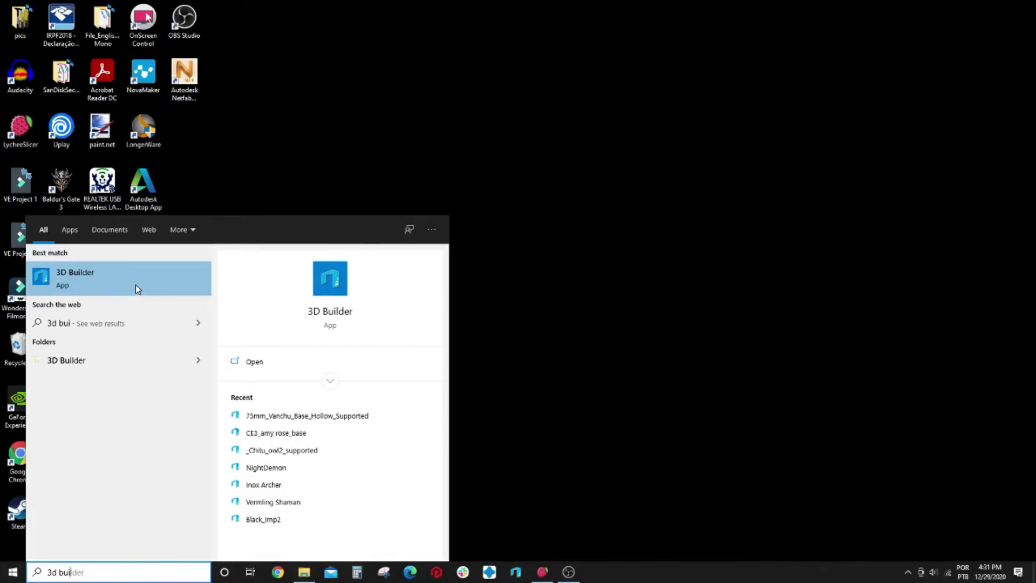
click(135, 284)
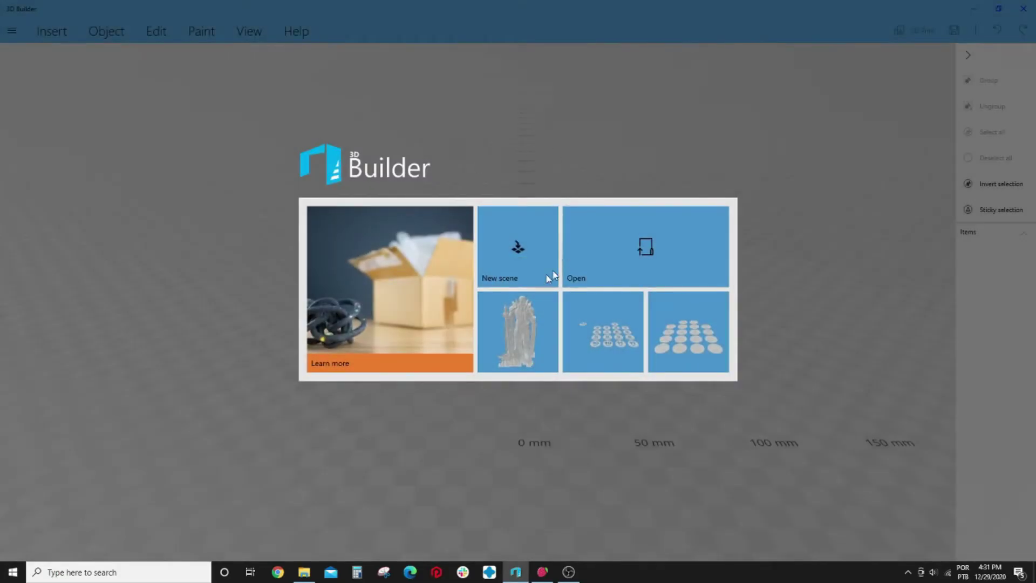
click(517, 262)
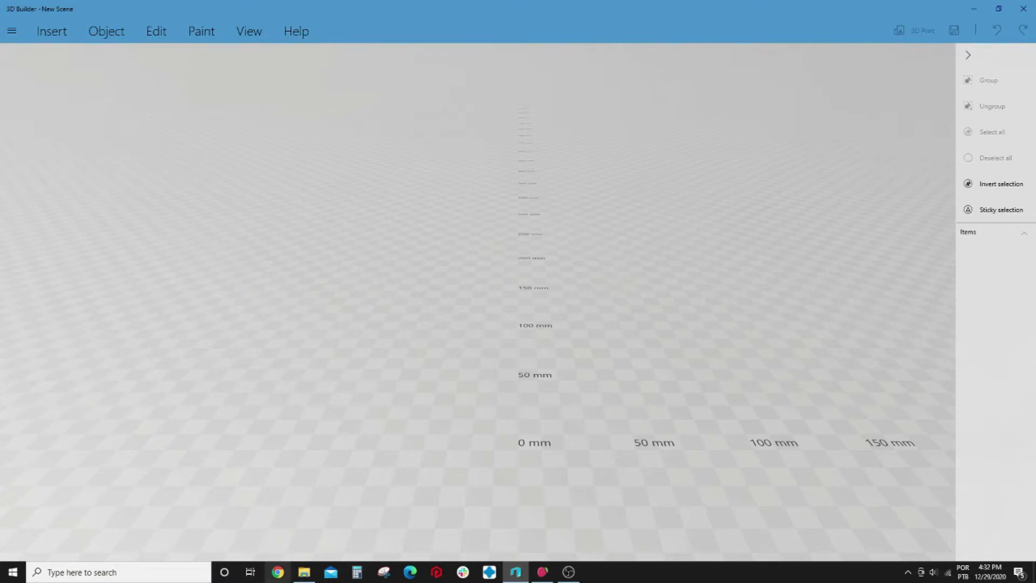
Import 75mm_Grimbald_Hollow_Supported into the scene in millimetres
click(305, 573)
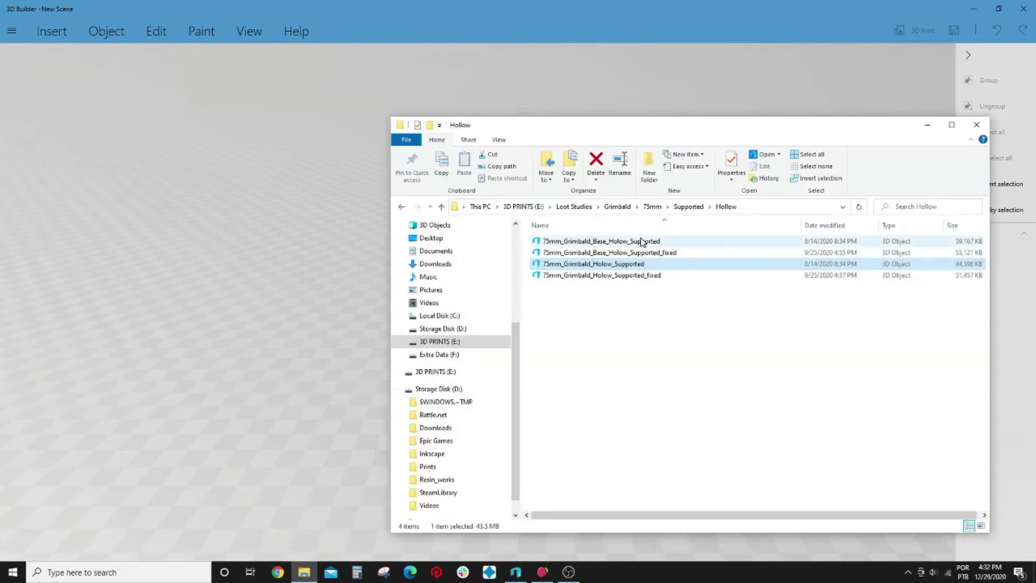
double_click(618, 266)
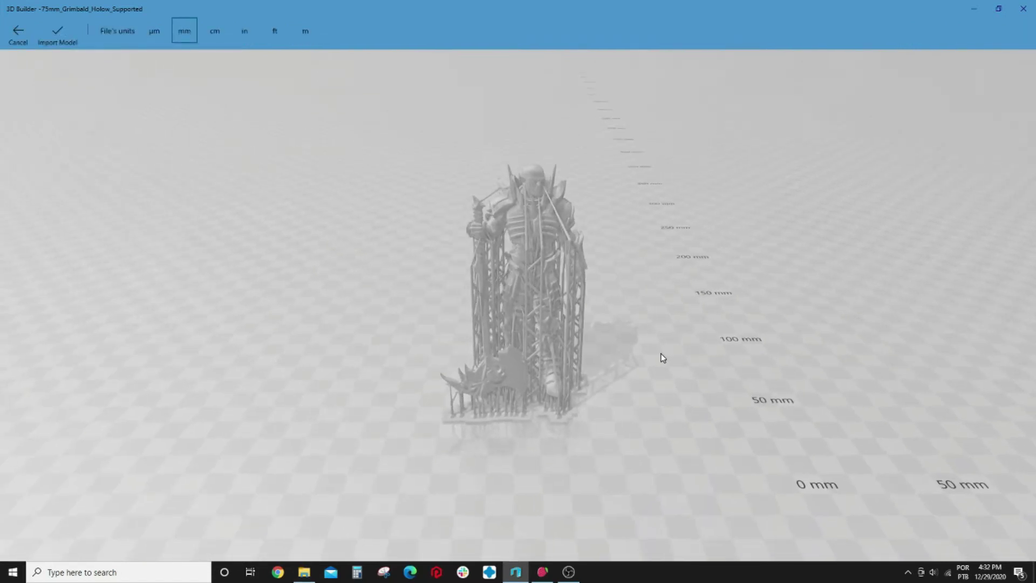
click(63, 44)
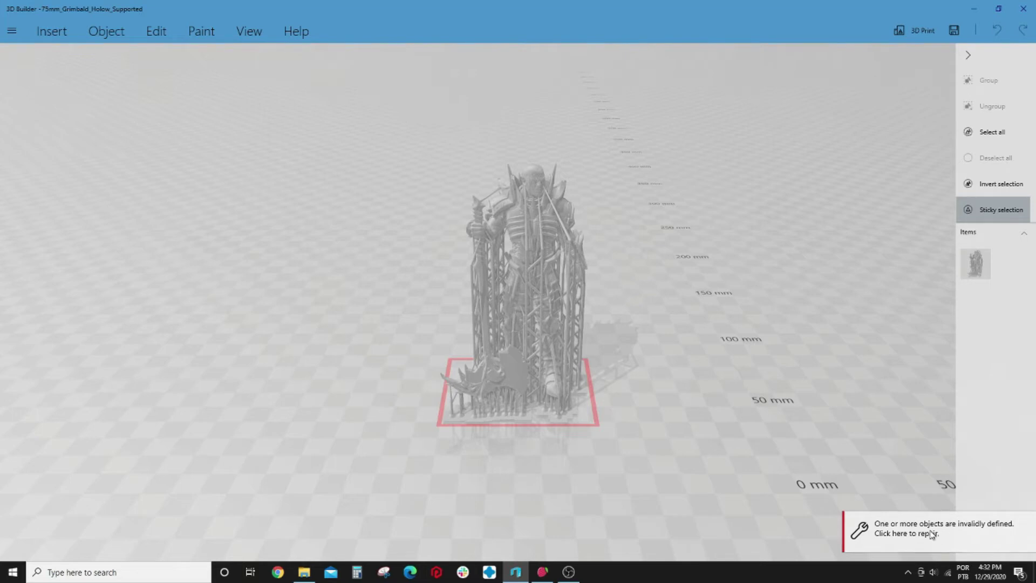
Start 3D Builder's repair of the invalidly defined Grimbald model
click(930, 532)
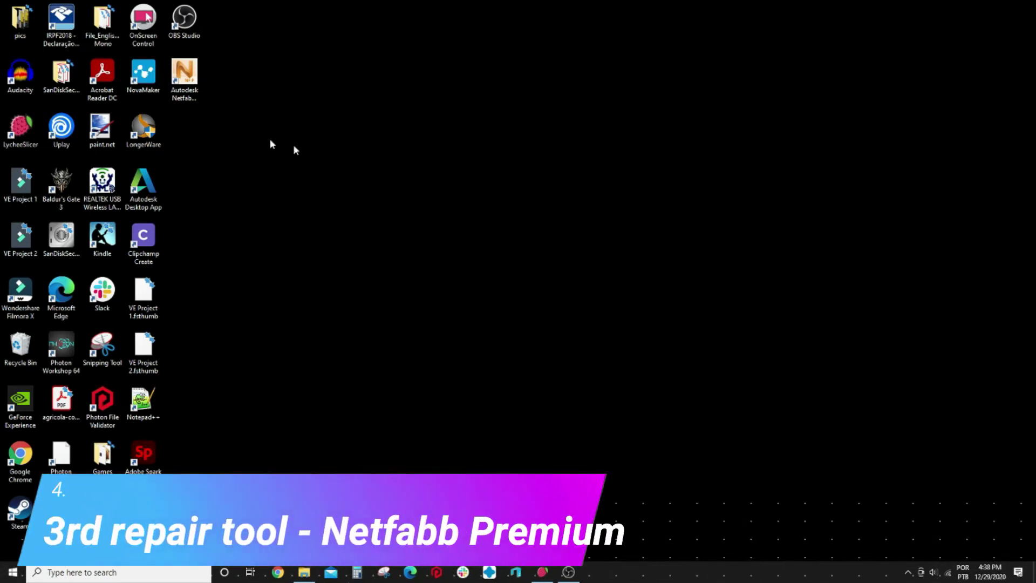
Launch Autodesk Netfabb, dismiss the expired-trial notice and start the non-licensed version
click(185, 88)
double_click(185, 84)
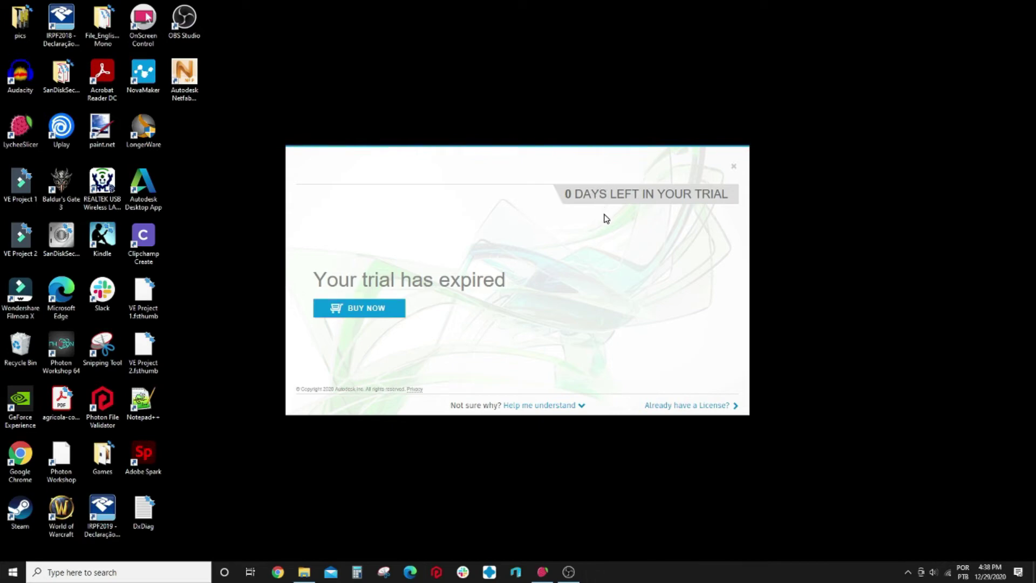
click(736, 169)
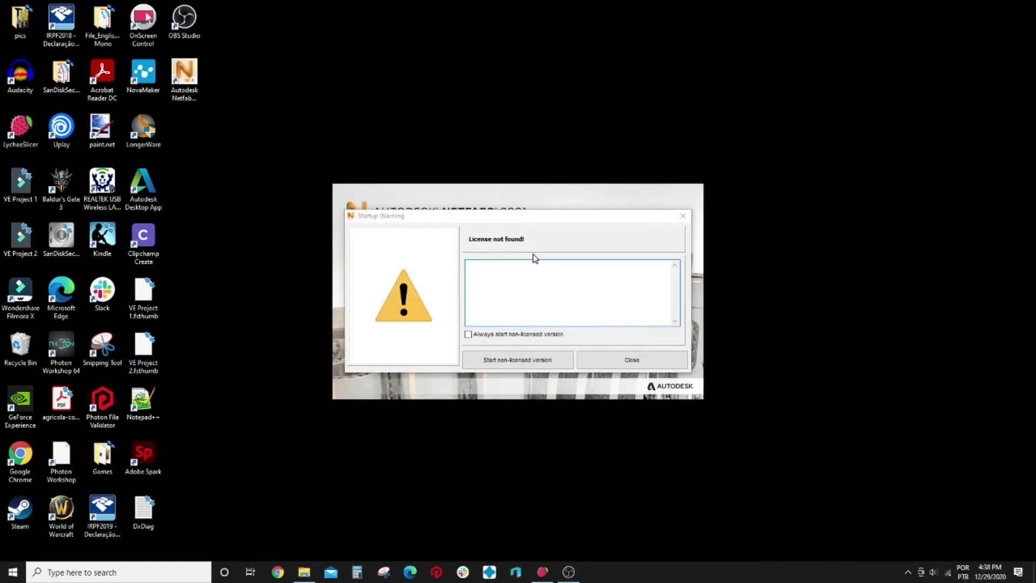
click(512, 365)
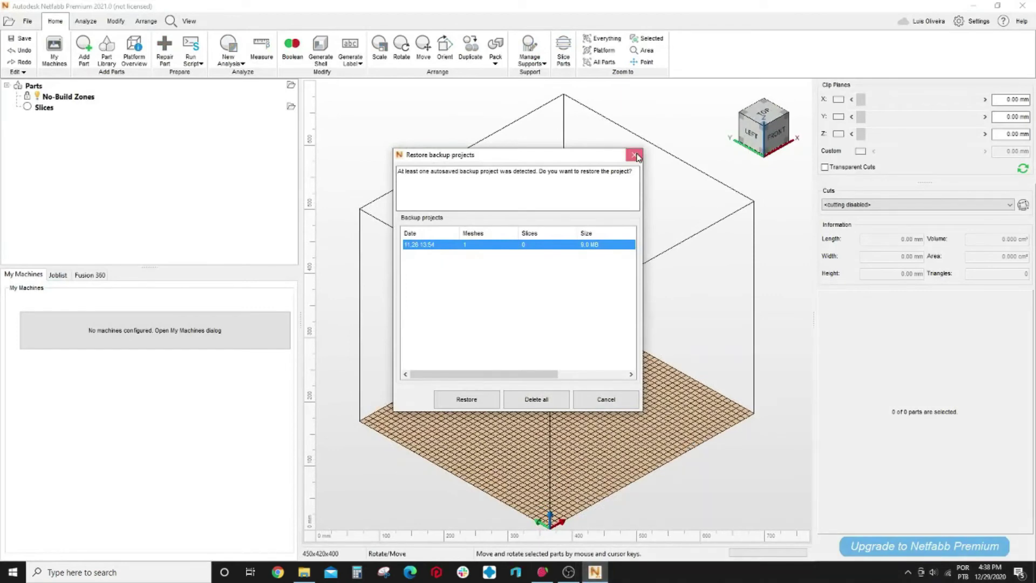
Decline restoring the autosaved backup project, leaving the My Machines dialog open
click(634, 156)
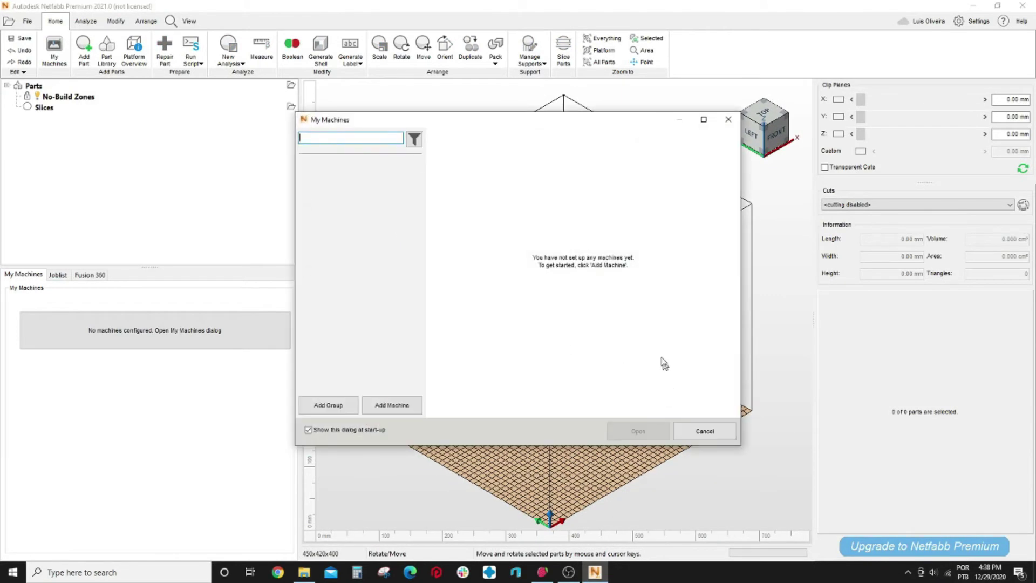
mouse_move(425, 120)
mouse_down()
mouse_move(407, 118)
mouse_move(464, 121)
mouse_move(431, 122)
mouse_up()
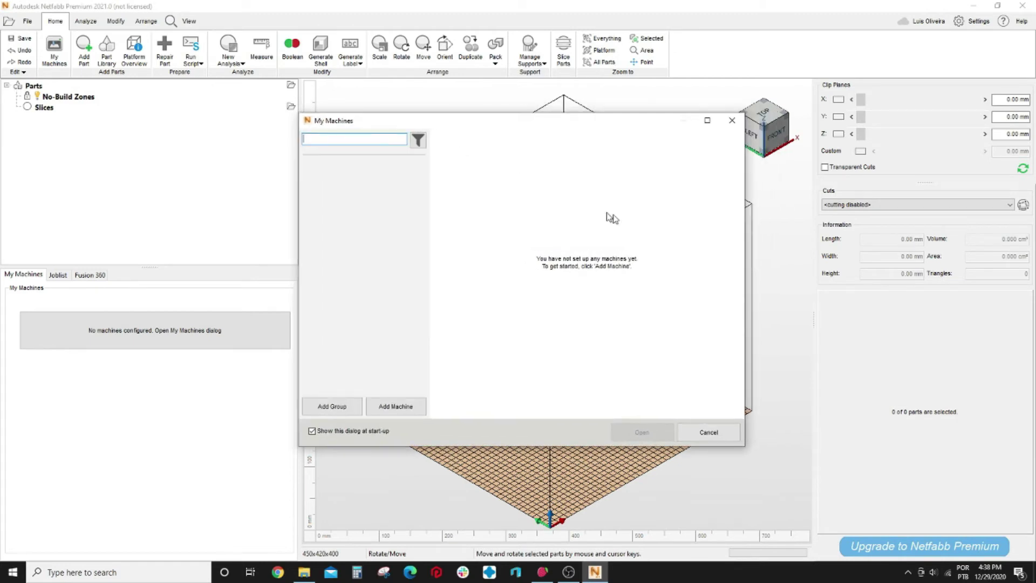
Close My Machines and add 75mm_Grimbald_Hollow_Supported from Explorer onto the Netfabb platform
click(732, 121)
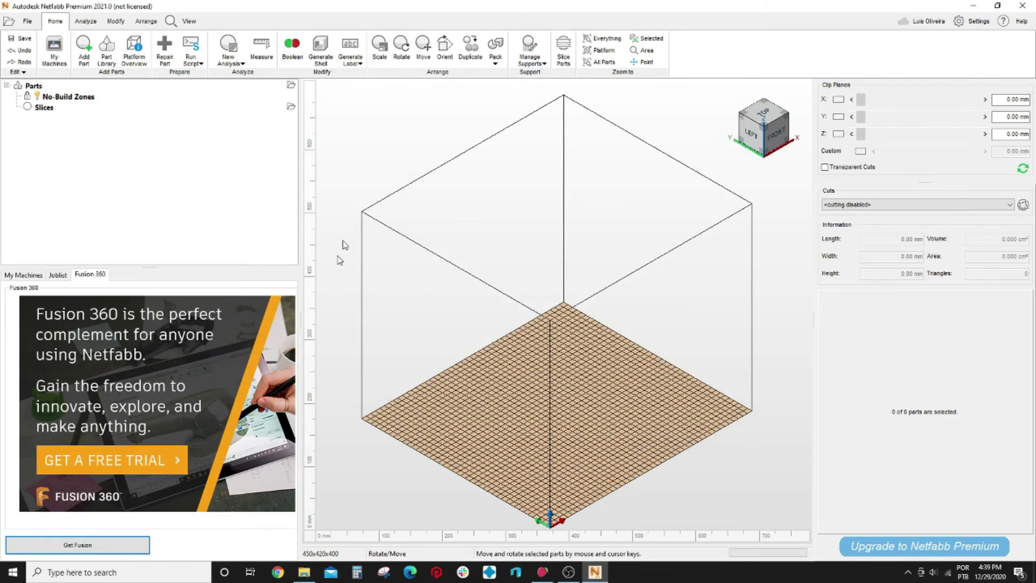
click(304, 573)
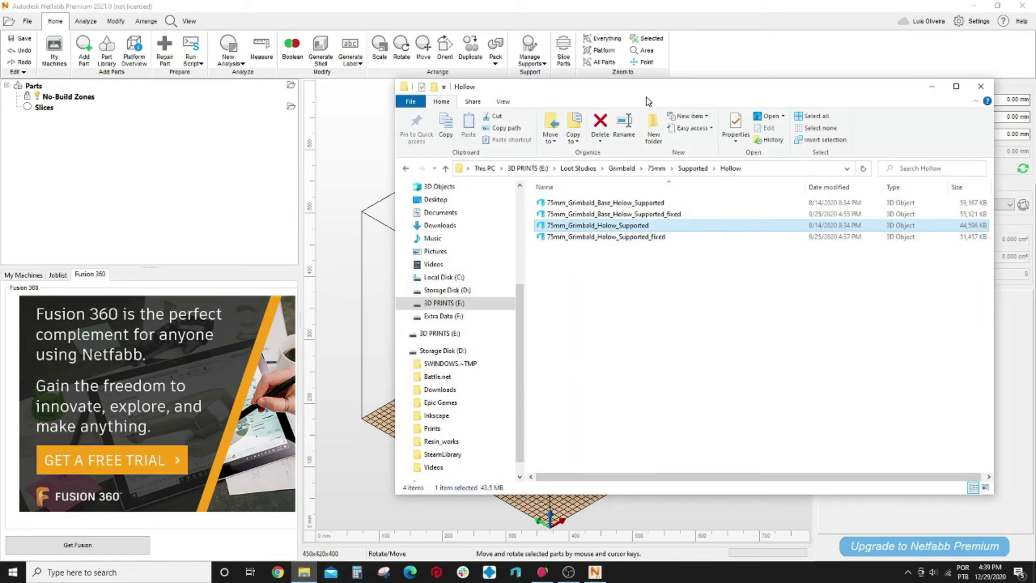
drag(647, 101, 828, 105)
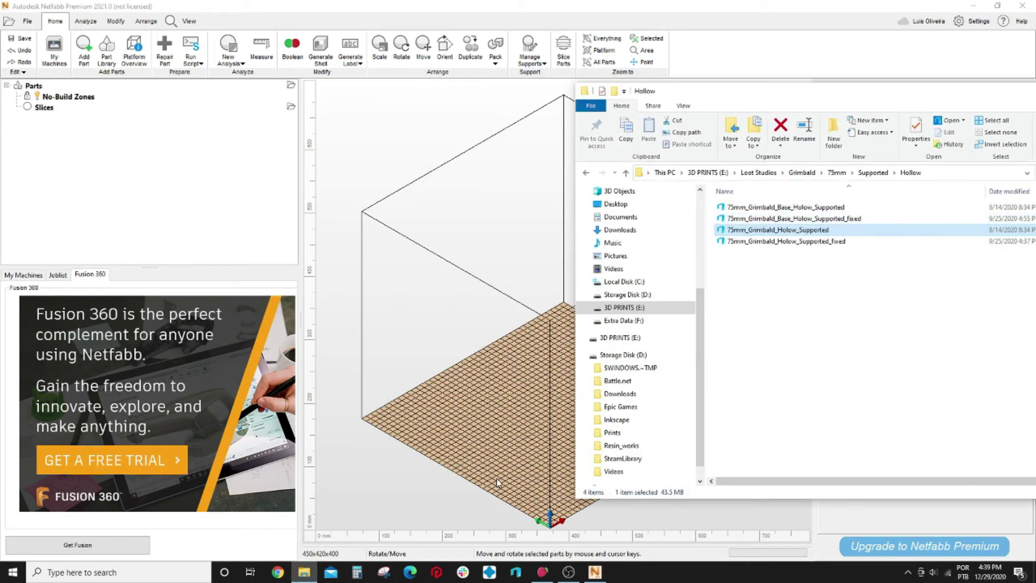
drag(496, 478, 497, 480)
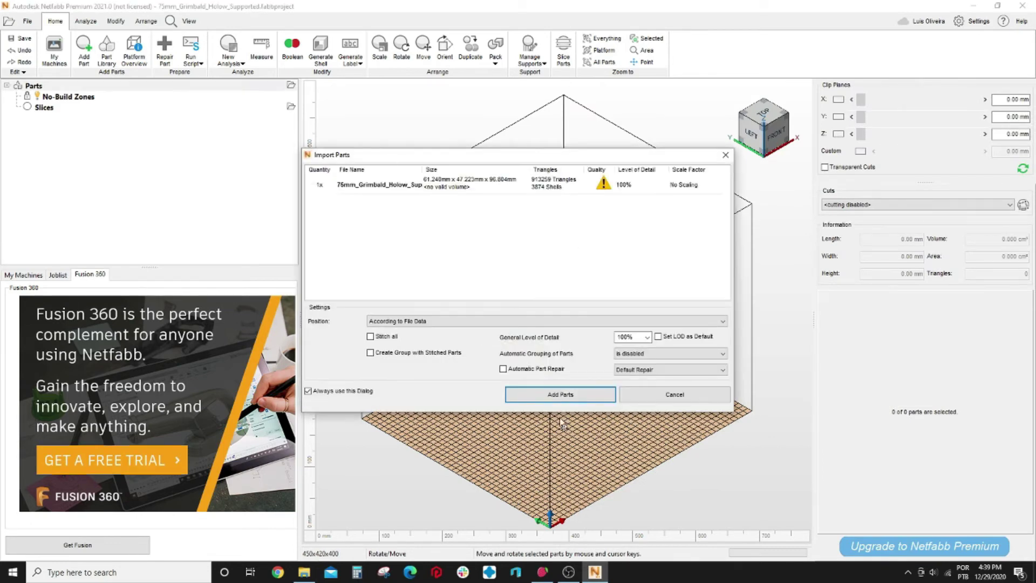
click(565, 394)
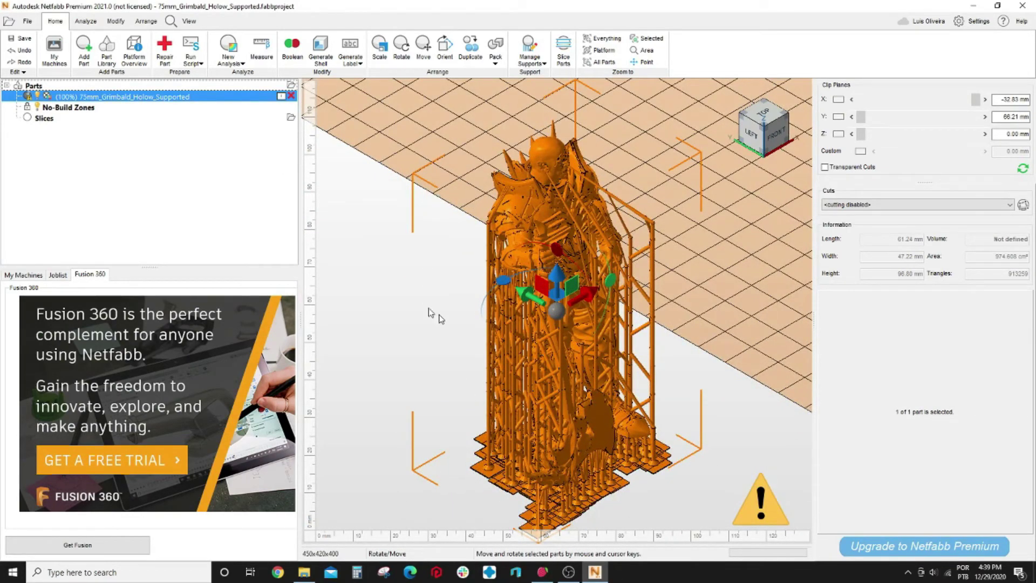
Run the Extended Repair script on the Grimbald part
click(165, 51)
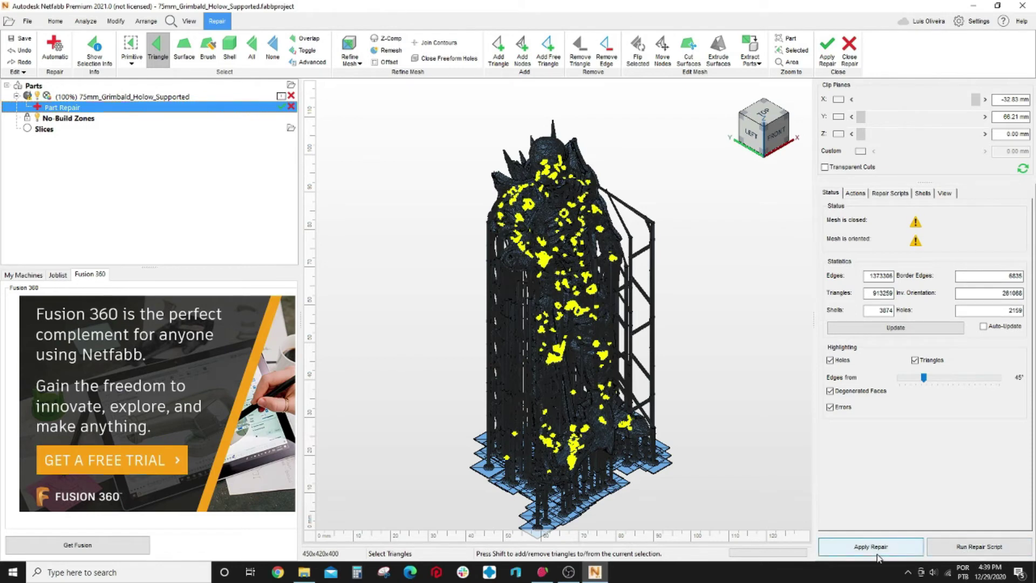
click(988, 551)
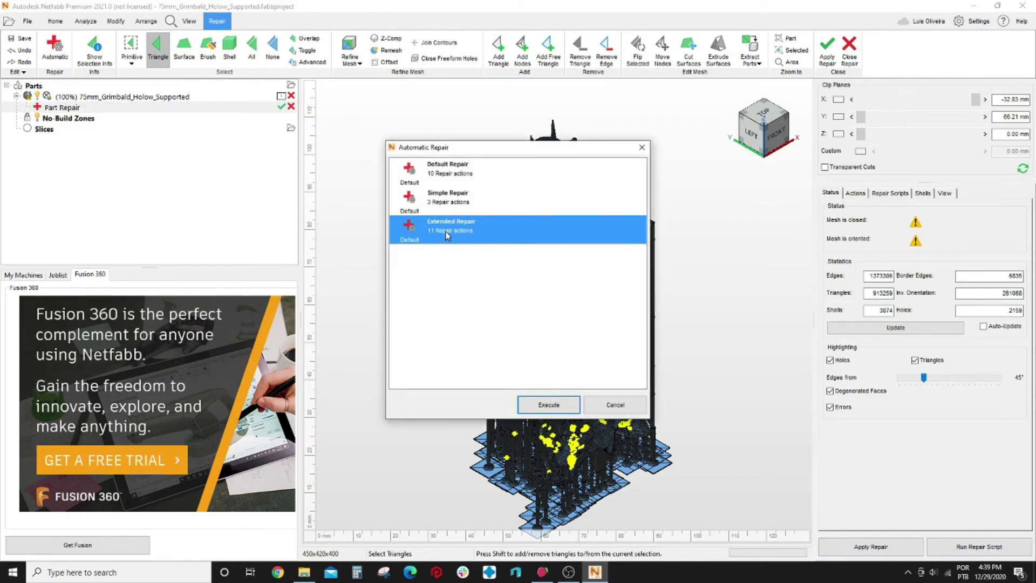
click(559, 411)
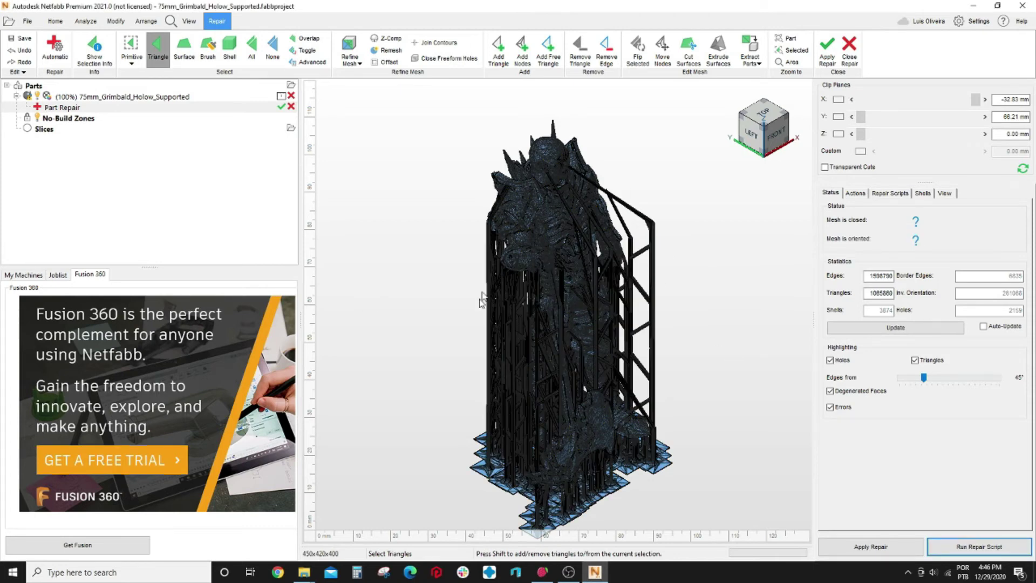
Inspect the repaired mesh, apply the repair and remove the old Grimbald part
mouse_move(622, 382)
right_down()
mouse_move(568, 370)
mouse_move(639, 377)
right_up()
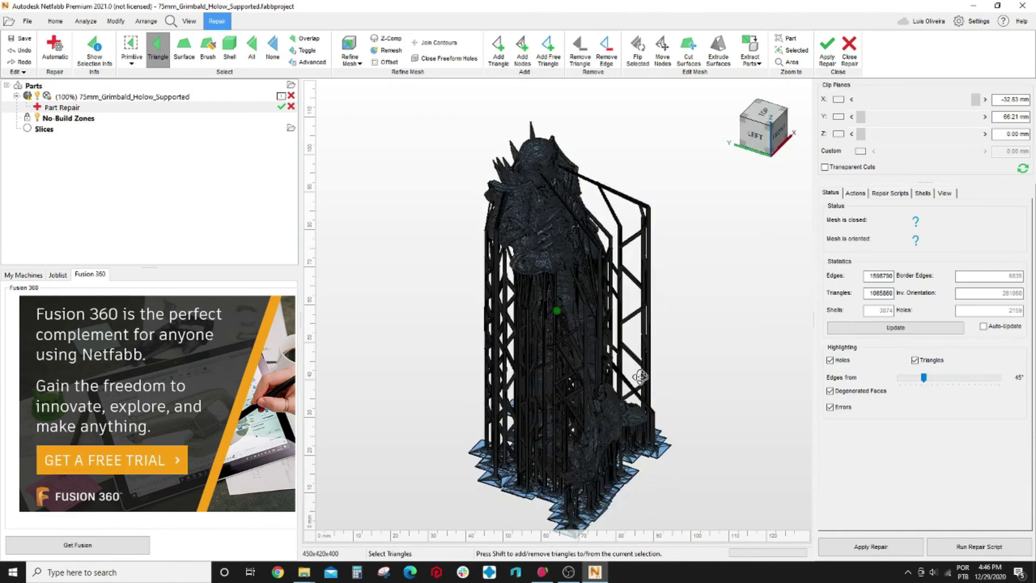
right_drag(599, 406, 536, 406)
right_drag(537, 257, 472, 300)
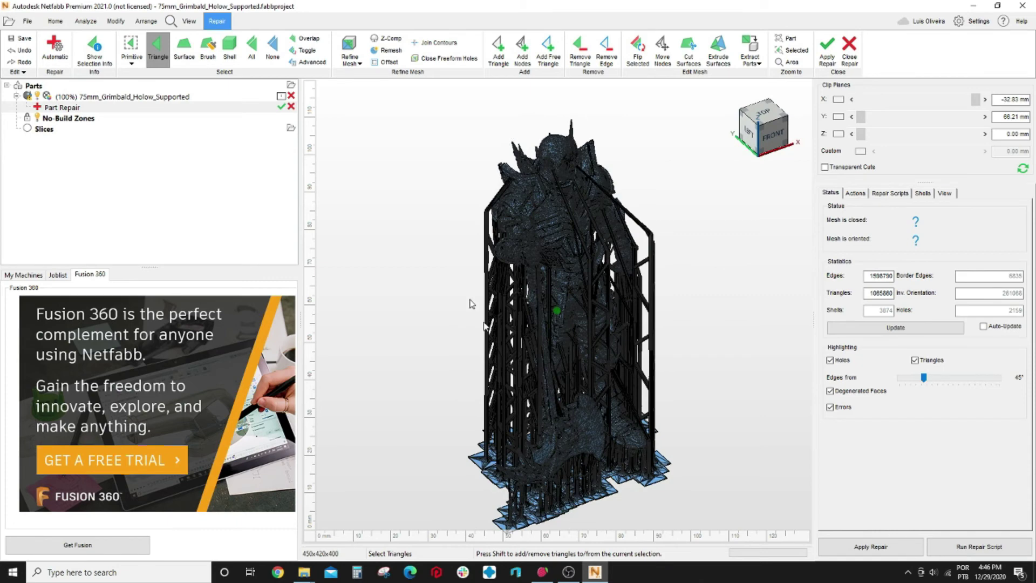
click(885, 549)
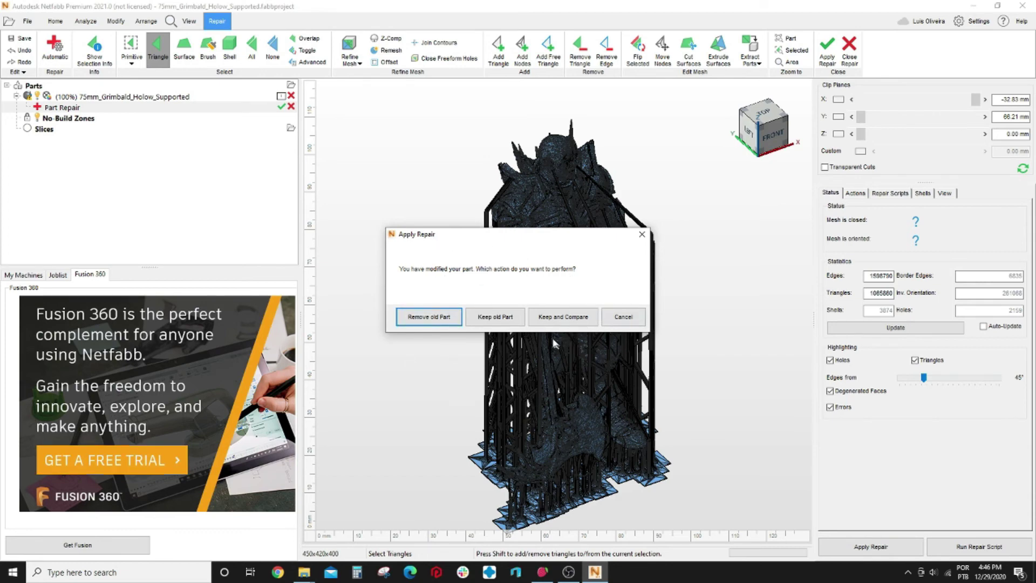
click(429, 316)
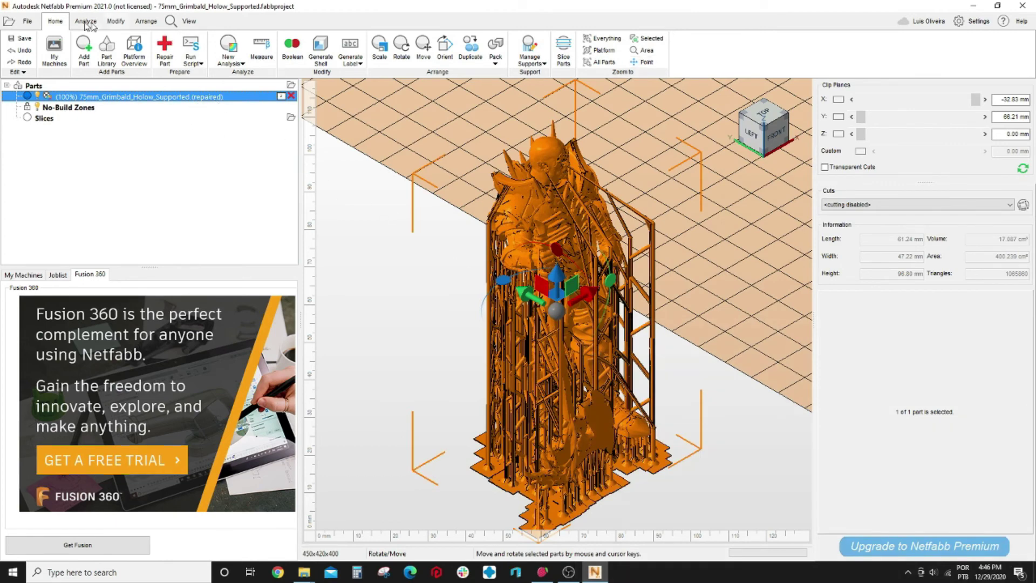
Export the part as binary STL '75mm_Grimbald_Hollow_Supported (repaired).stl' into the Hollow folder
click(26, 24)
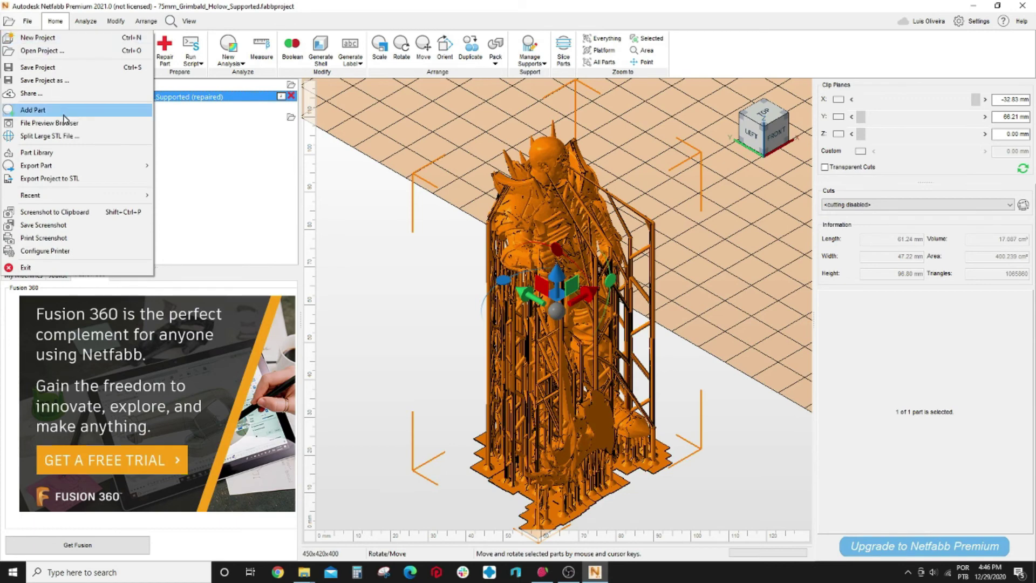
mouse_move(69, 167)
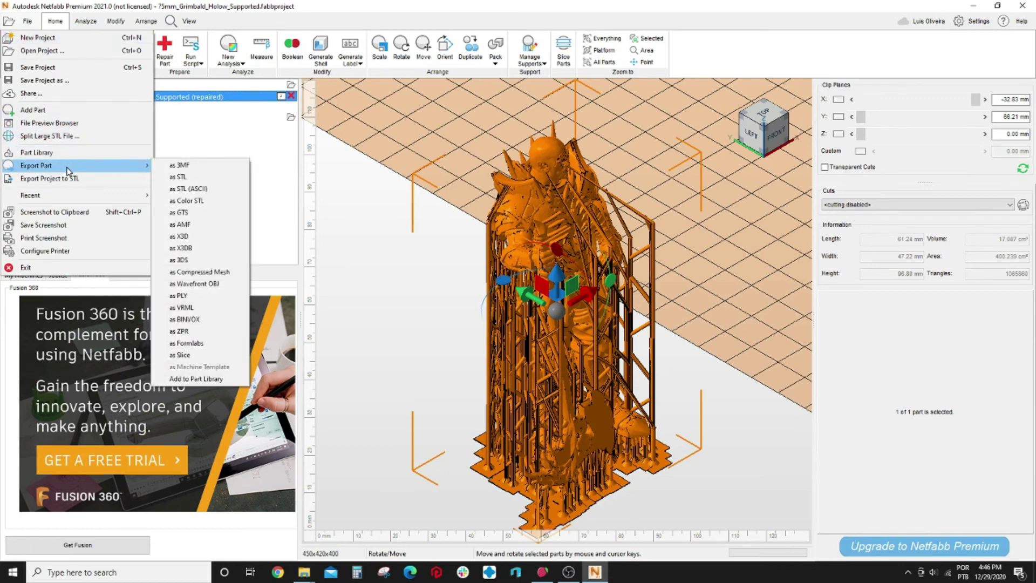
click(218, 175)
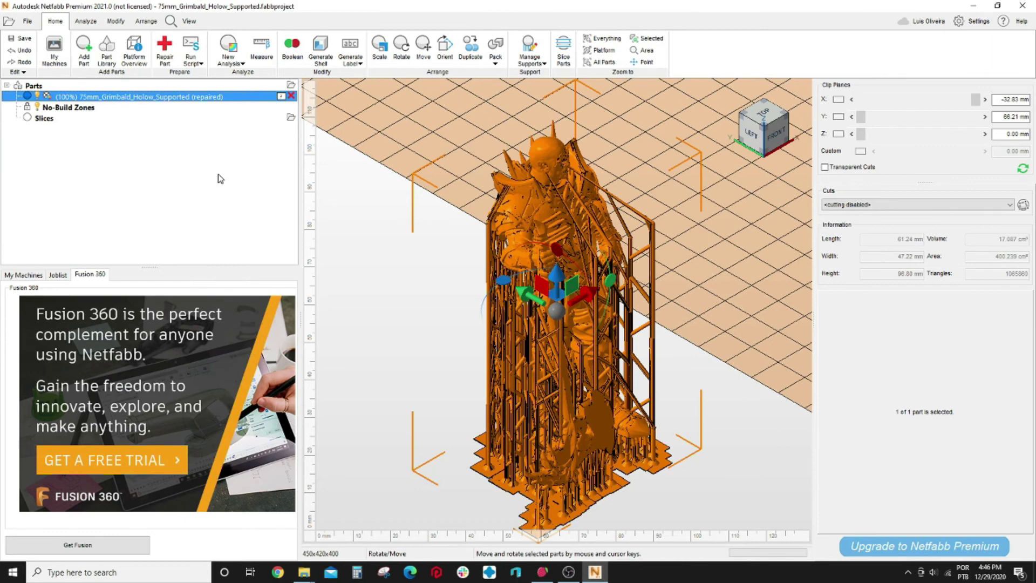
click(467, 83)
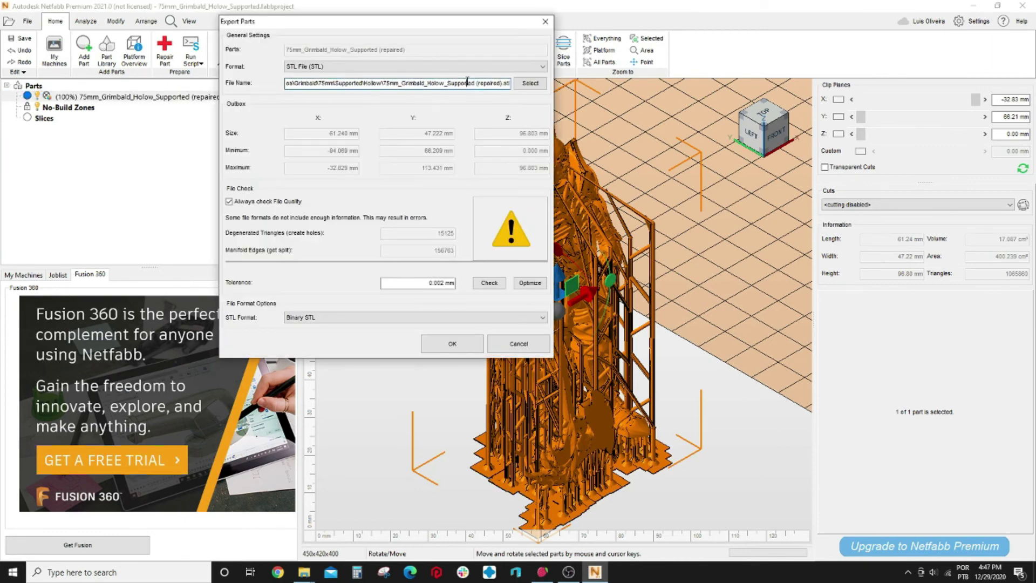
drag(541, 83, 414, 86)
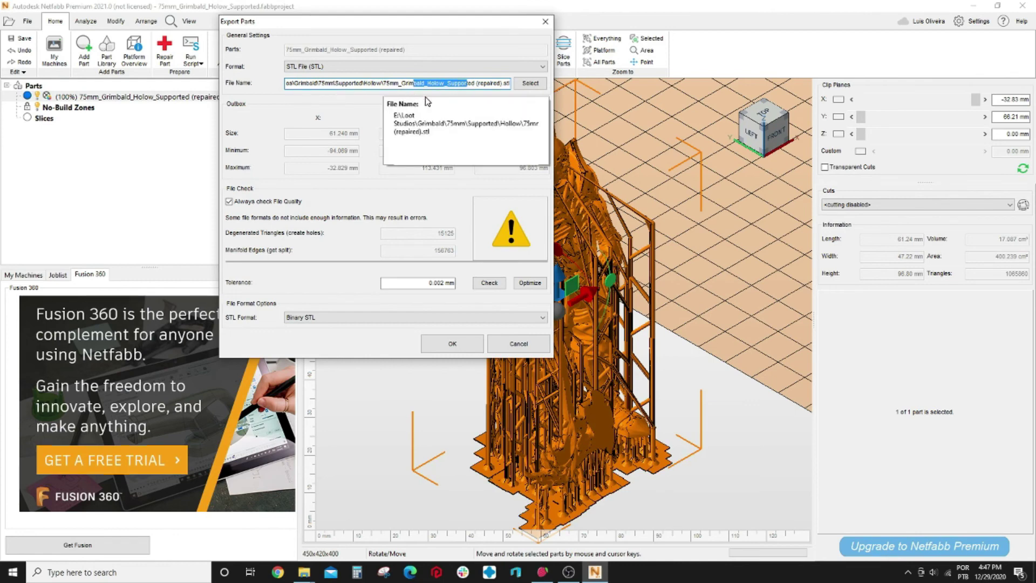
click(477, 85)
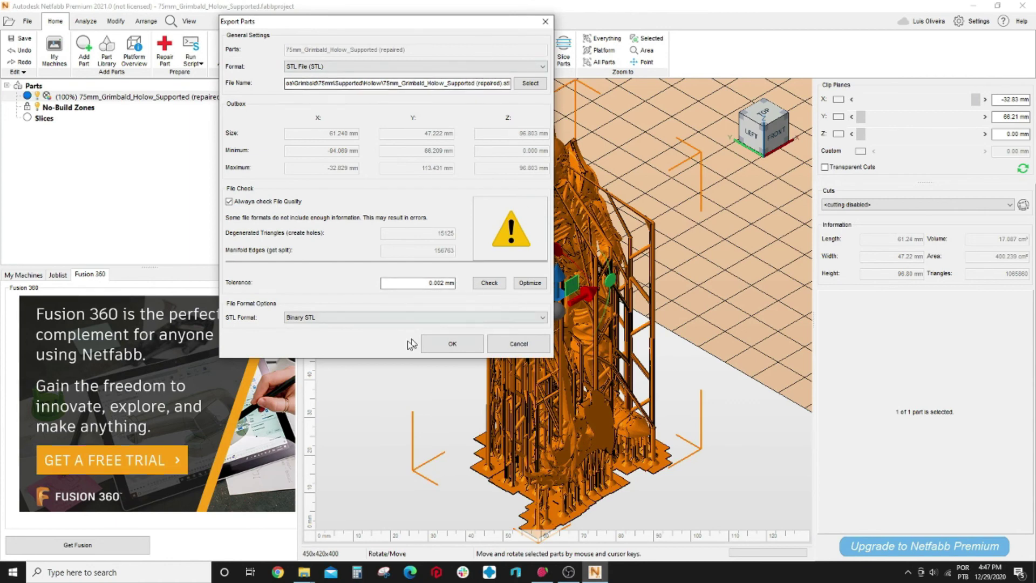
click(467, 351)
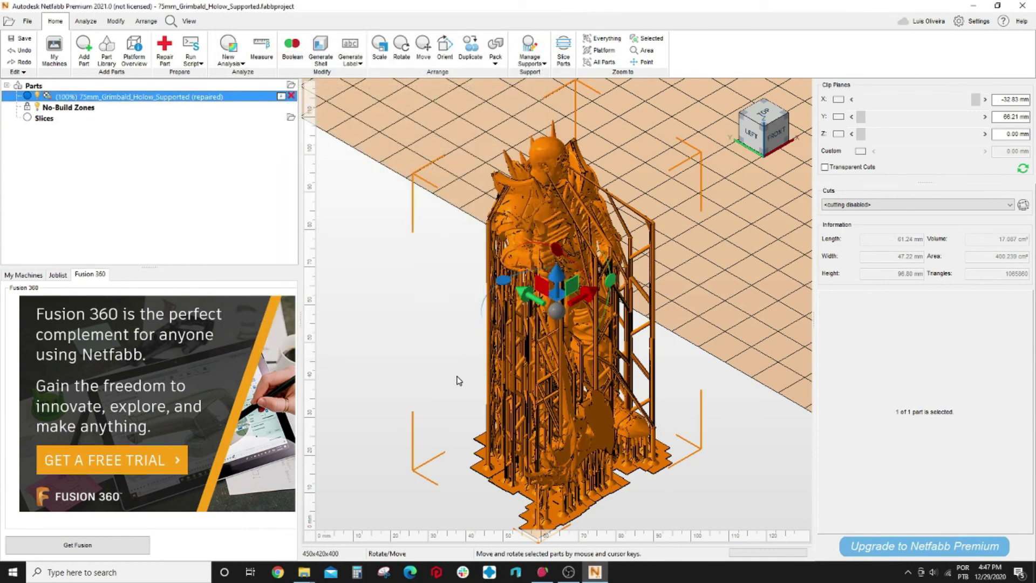
right_drag(609, 231, 646, 355)
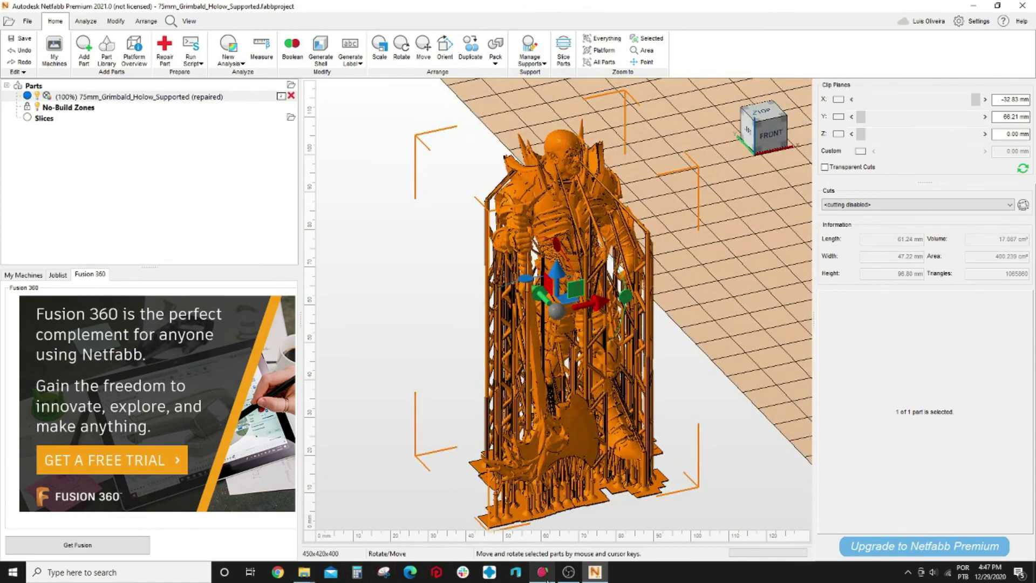
Delete the old Grimbald model and drop the repaired STL from the Hollow folder onto the plate
click(542, 572)
click(601, 267)
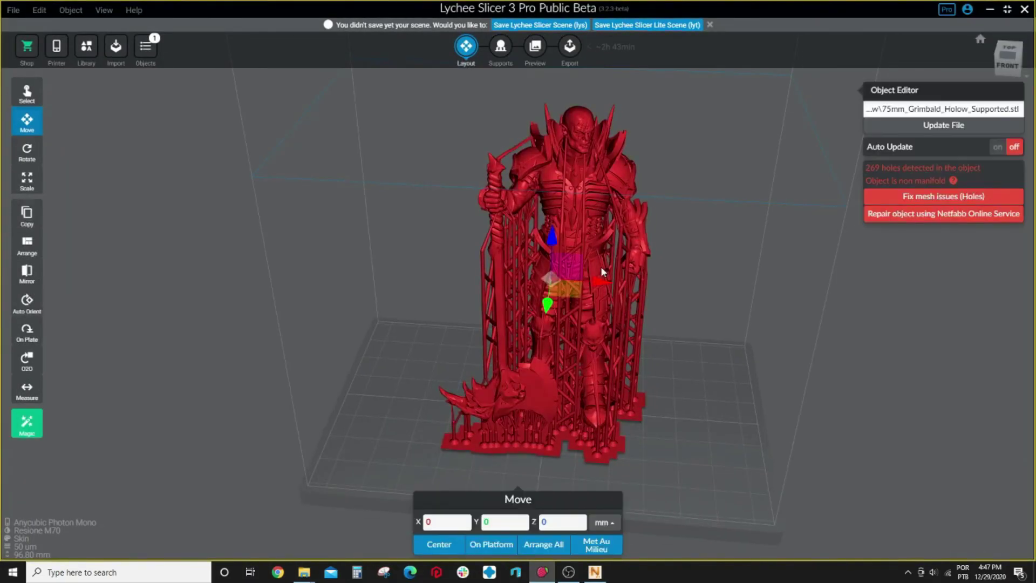
key(Delete)
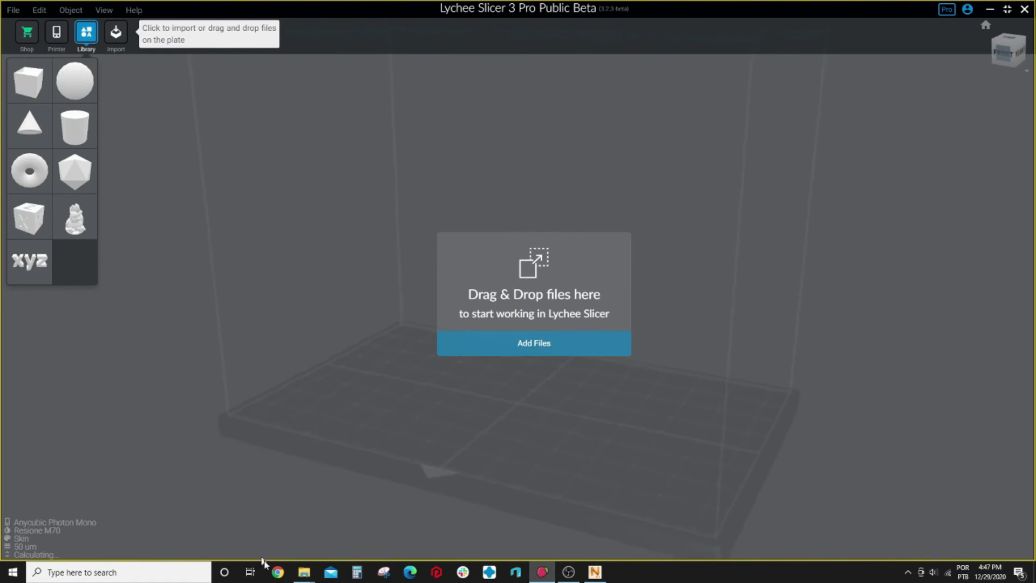
mouse_move(304, 571)
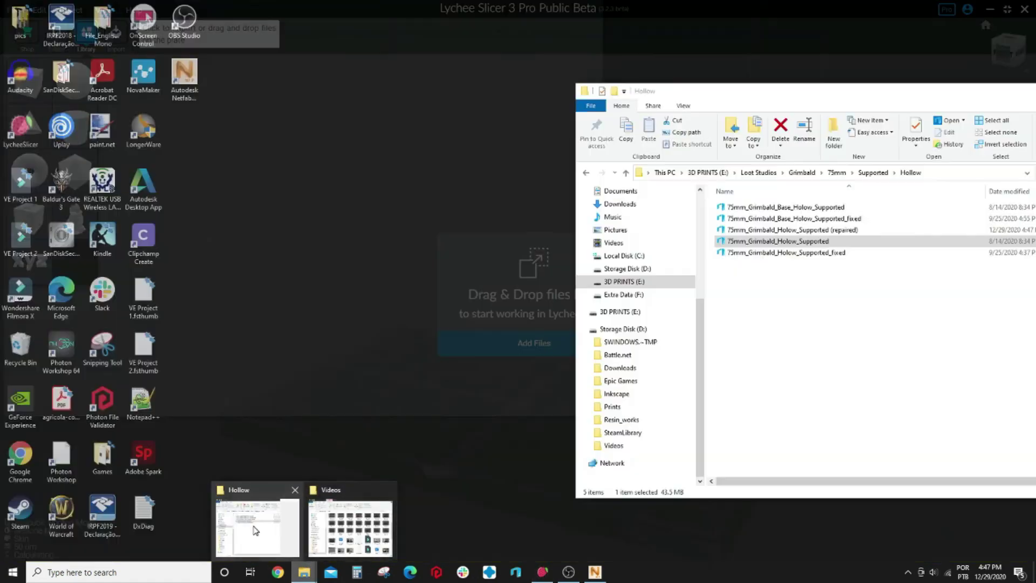
click(258, 521)
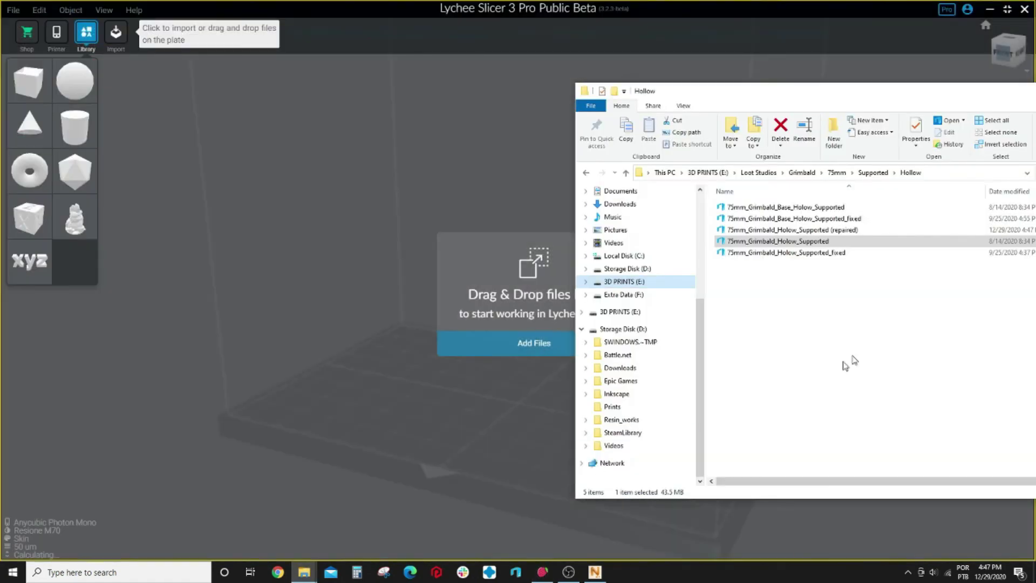
drag(824, 233, 518, 423)
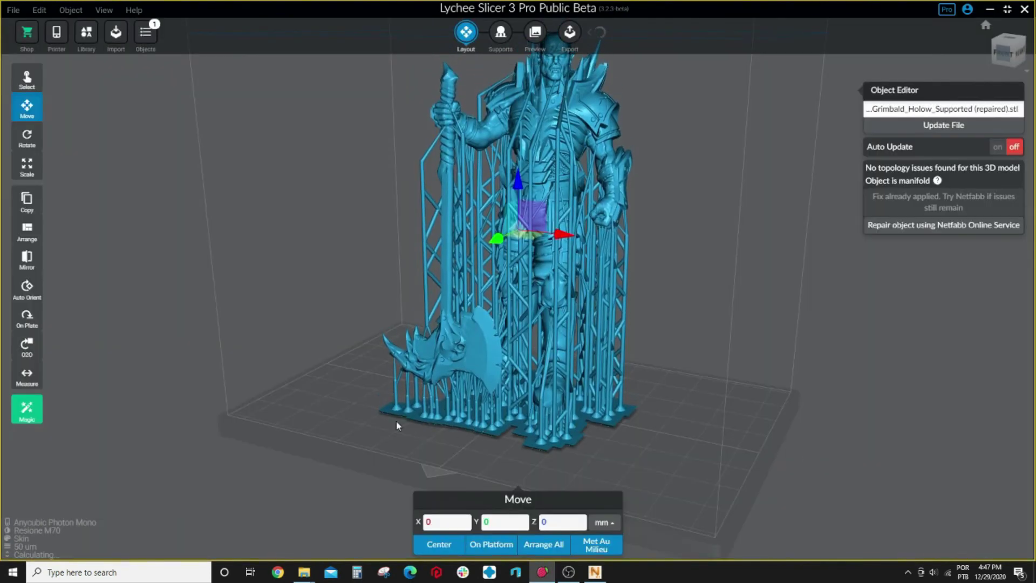
right_drag(396, 424, 714, 394)
Preview the sliced layers, scrubbing through them and inspecting the supported model from several angles
click(535, 32)
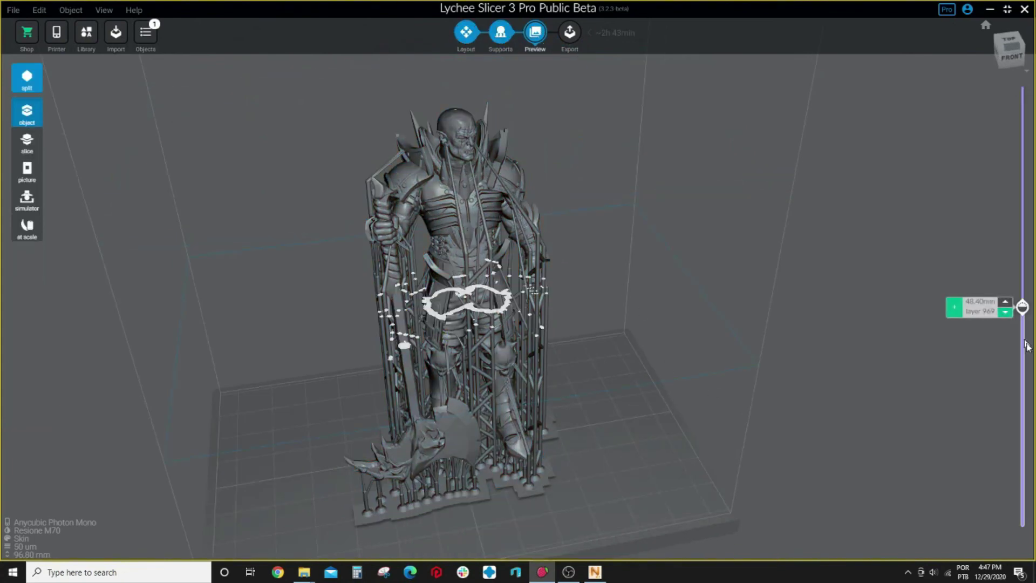
drag(1021, 308, 1023, 88)
drag(700, 285, 631, 337)
right_drag(631, 337, 694, 336)
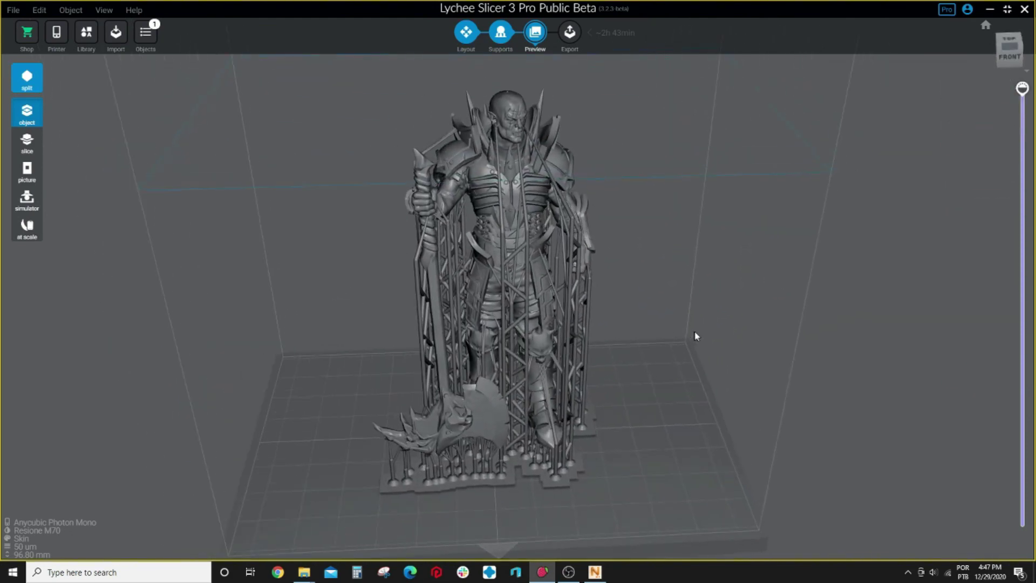